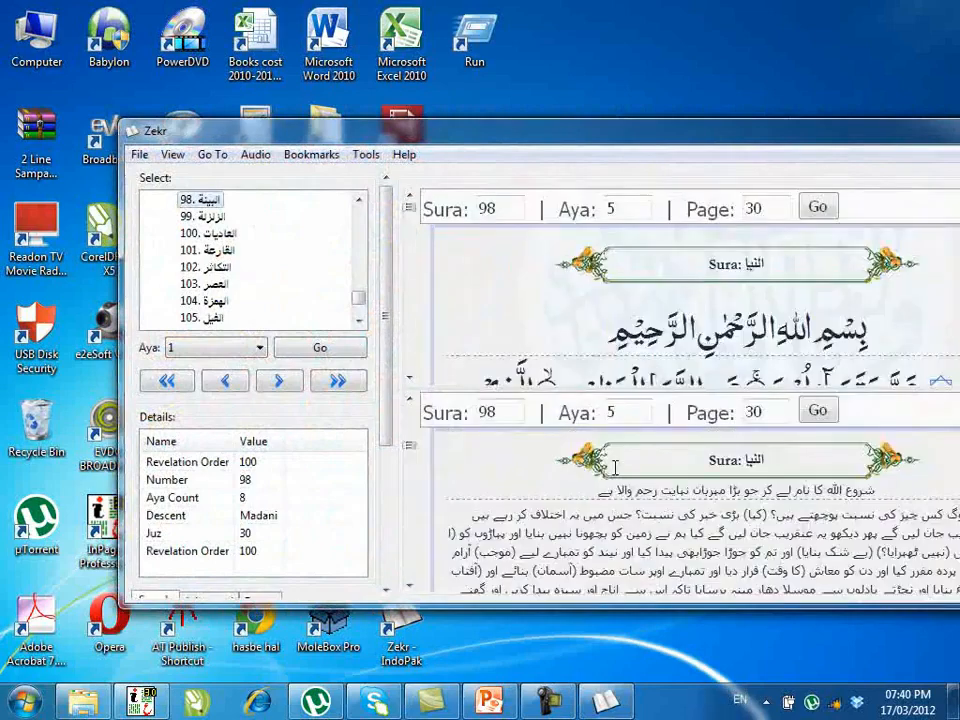
Step: Maximize the Quran viewer window and copy ayas 7 and 8 of Sura 98 (البينة) from the Arabic text
{"action": "left_click_drag", "start_coordinate": [903, 135], "coordinate": [754, 85]}
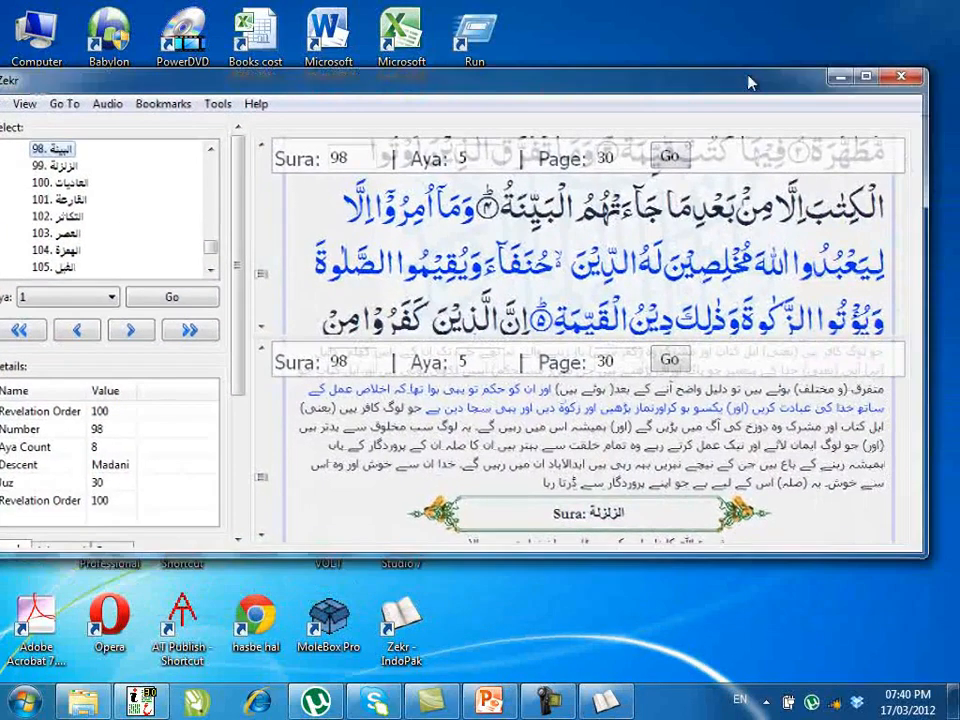
{"action": "left_click", "coordinate": [866, 78]}
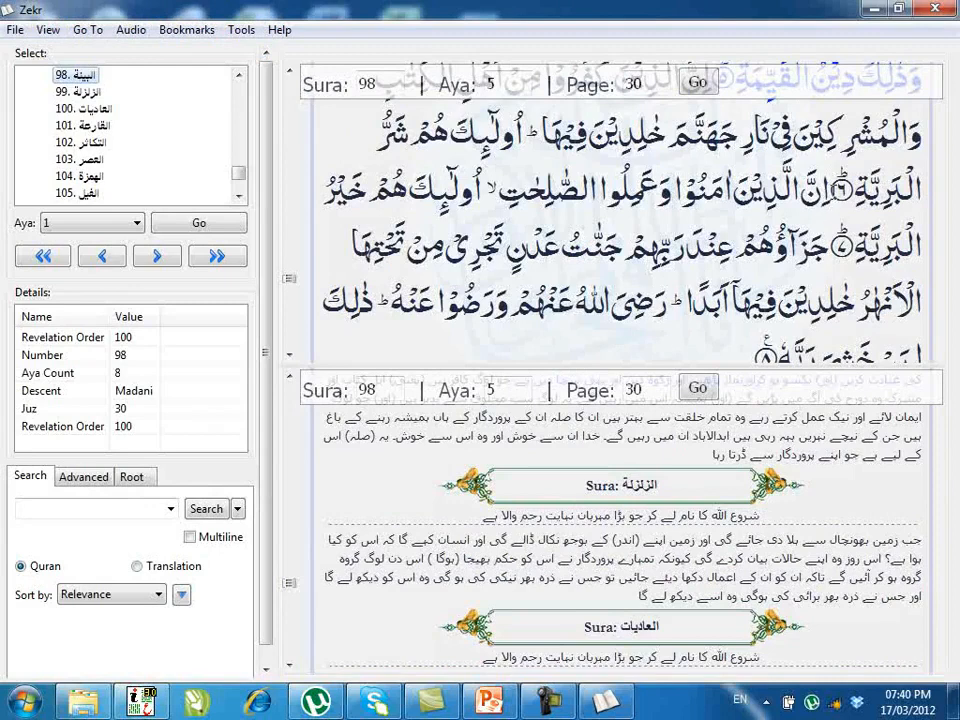
{"action": "left_click_drag", "start_coordinate": [828, 188], "coordinate": [720, 346]}
{"action": "right_click", "coordinate": [655, 213]}
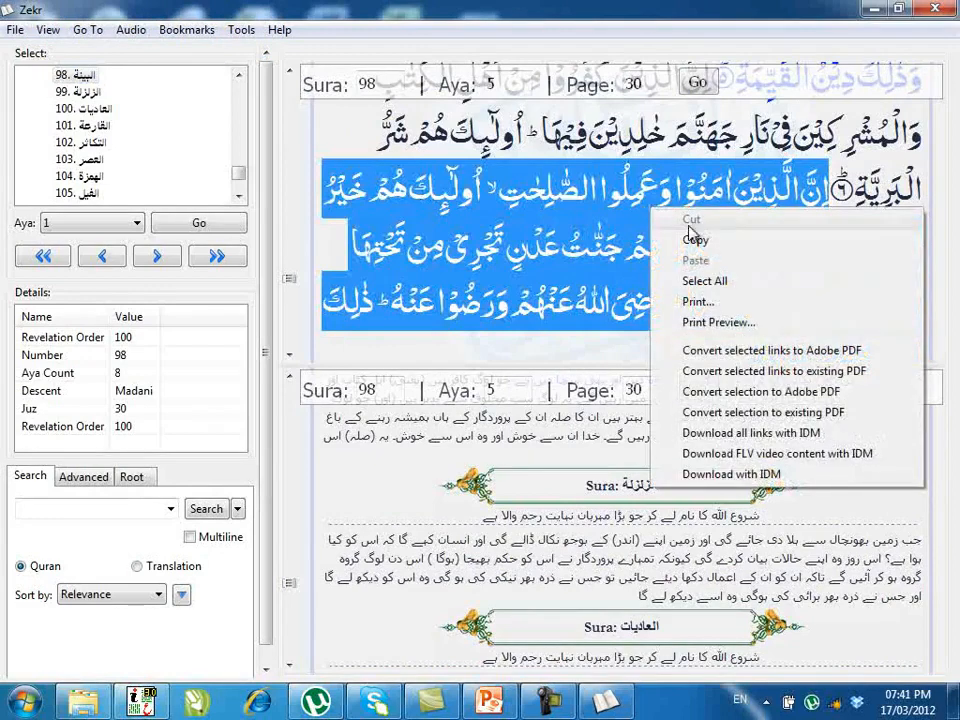
{"action": "left_click", "coordinate": [697, 241]}
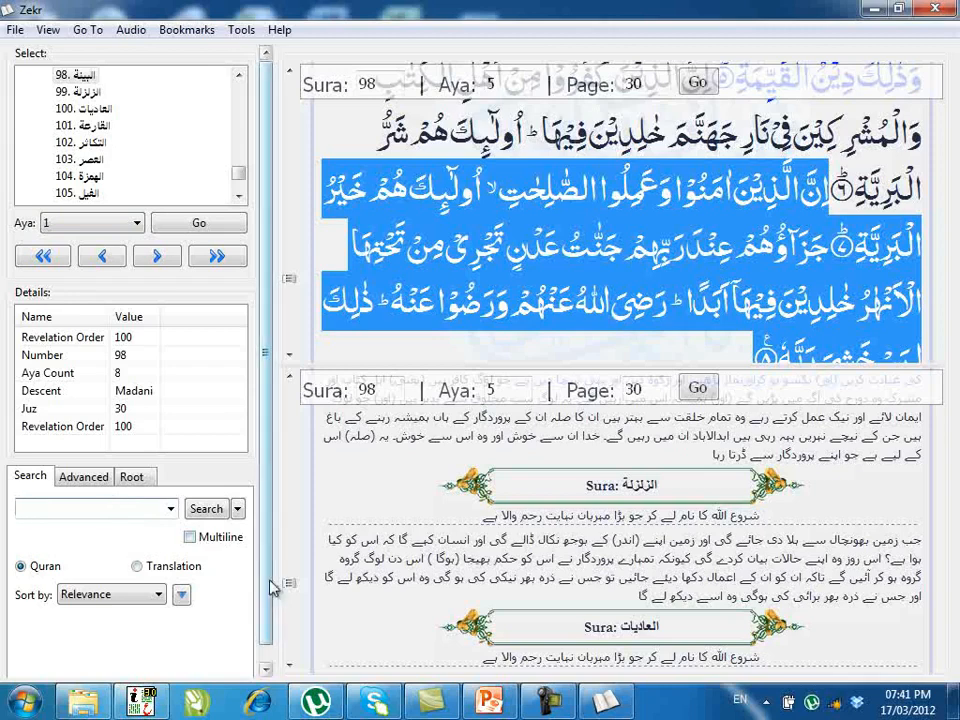
Step: Switch to InPage and paste the copied ayas below the دین اسلام heading in bbbb
{"action": "left_click", "coordinate": [142, 700]}
{"action": "left_click_drag", "start_coordinate": [660, 605], "coordinate": [848, 604]}
{"action": "key", "text": "ctrl+v"}
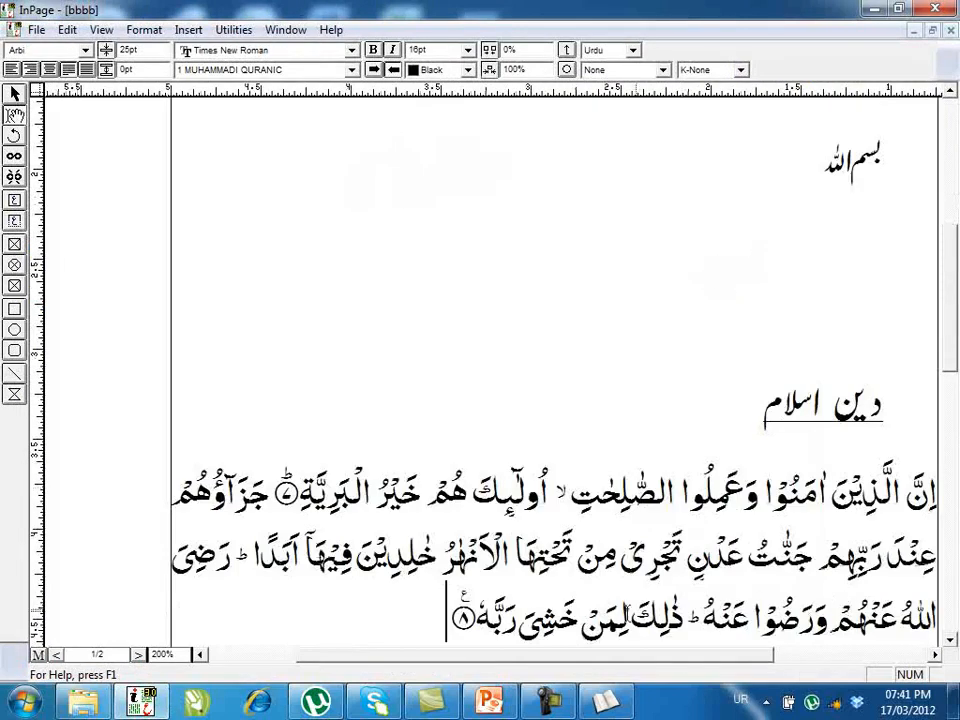
{"action": "scroll", "coordinate": [562, 565], "scroll_direction": "down", "scroll_amount": 3}
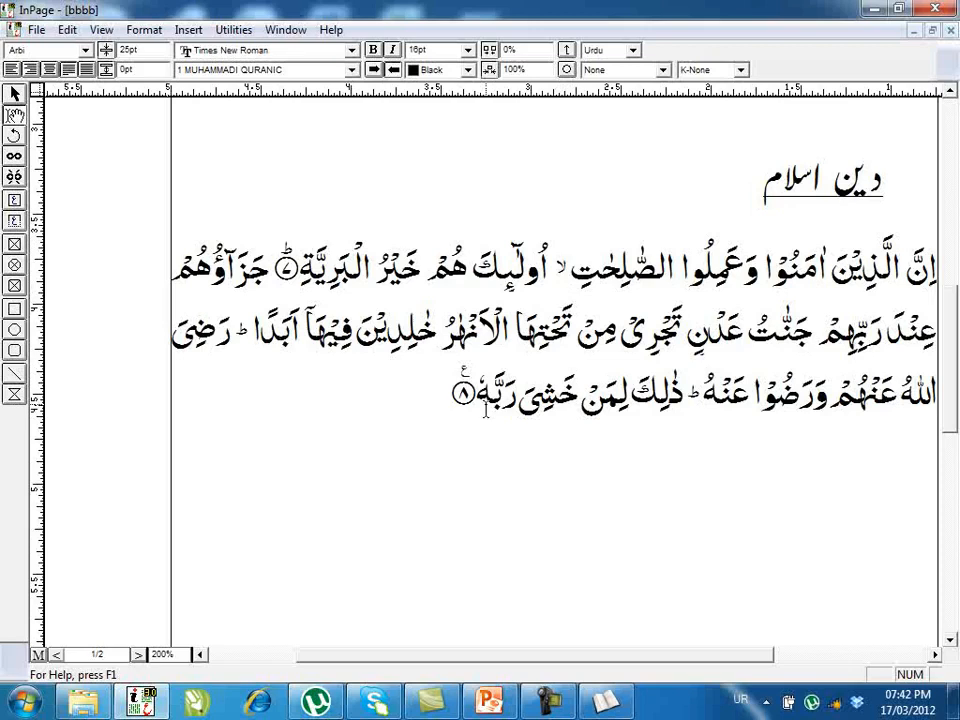
Step: Delete the aya 8 marker and the last diacritic at the end of the passage, and re-enter the inverted damma
{"action": "left_click", "coordinate": [360, 405]}
{"action": "key", "text": "BackSpace"}
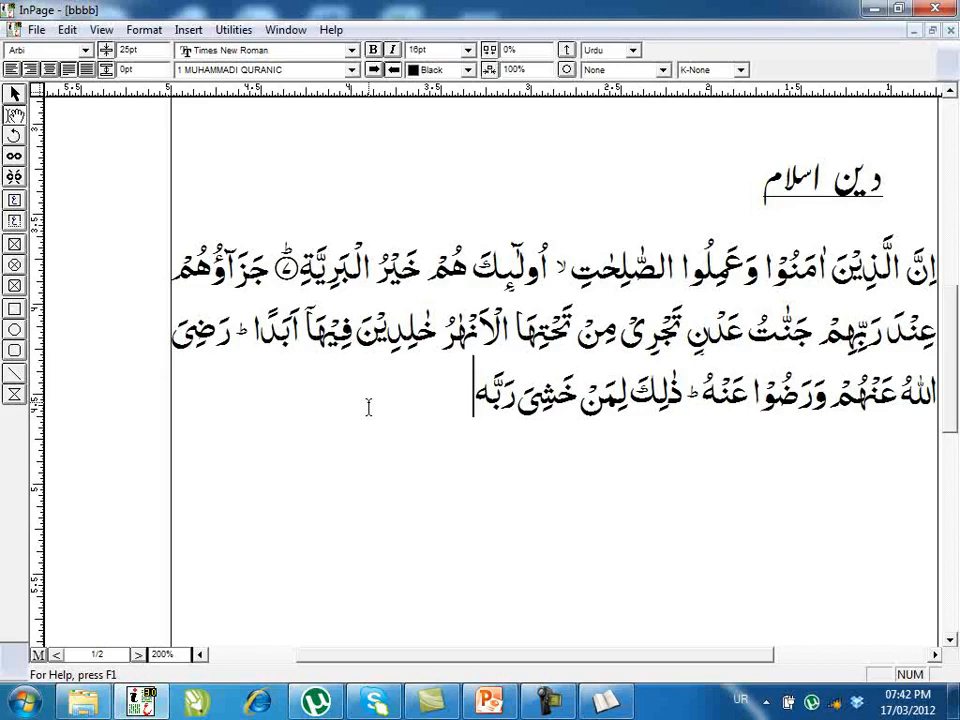
{"action": "type", "text": "ٗ"}
Step: Copy the selected ayas again in Zekr and paste them over the whole Arabic passage in InPage
{"action": "left_click", "coordinate": [607, 703]}
{"action": "right_click", "coordinate": [679, 228]}
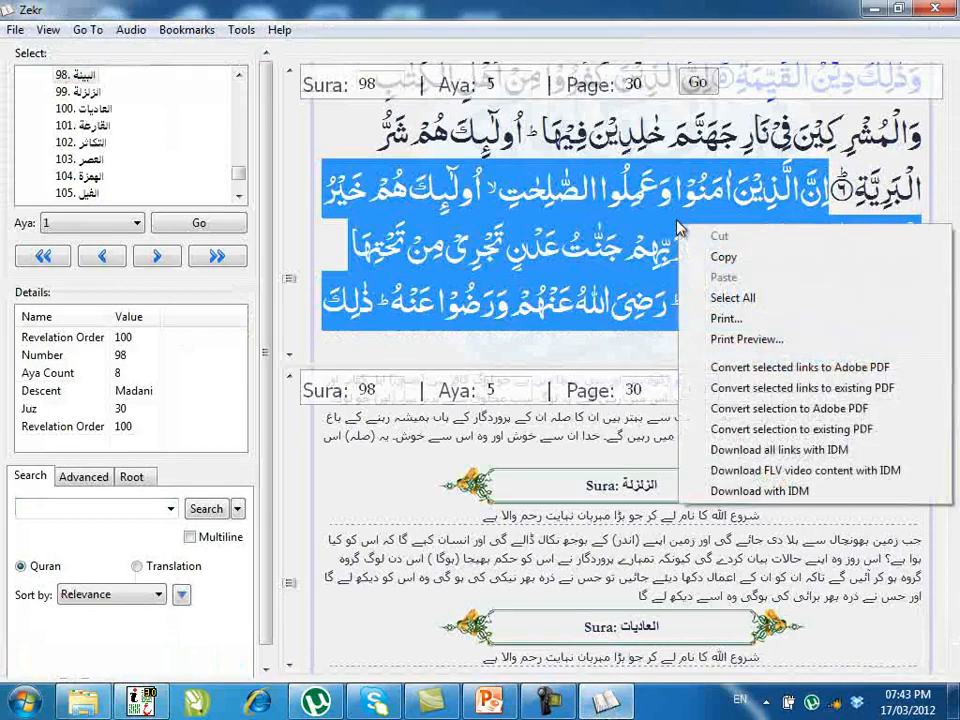
{"action": "left_click", "coordinate": [723, 257]}
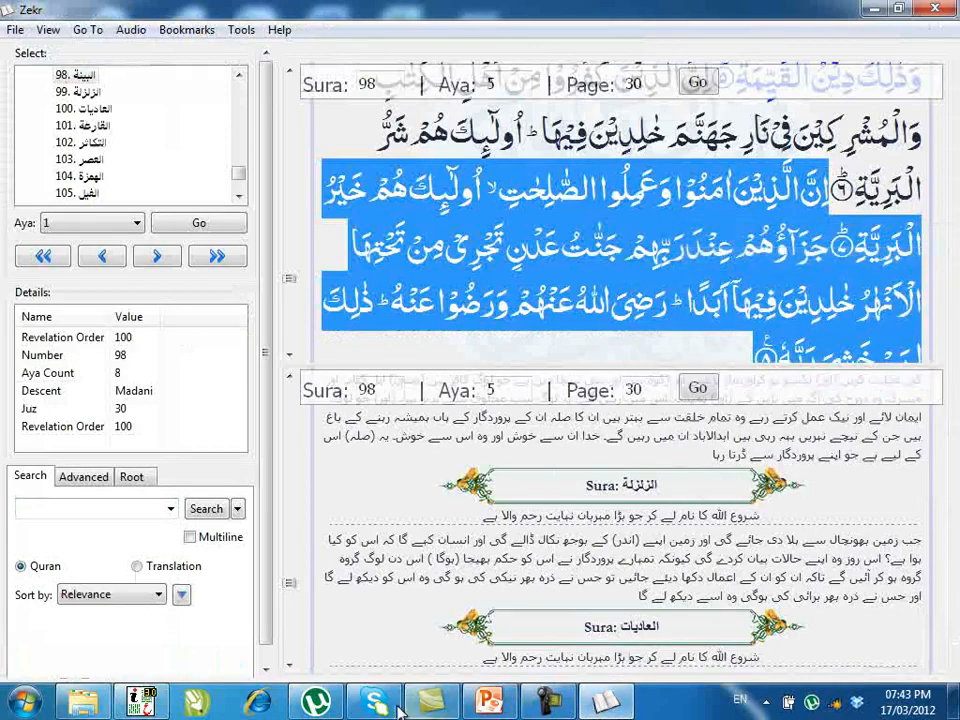
{"action": "left_click", "coordinate": [428, 703]}
{"action": "left_click_drag", "start_coordinate": [450, 400], "coordinate": [945, 284]}
{"action": "right_click", "coordinate": [582, 287]}
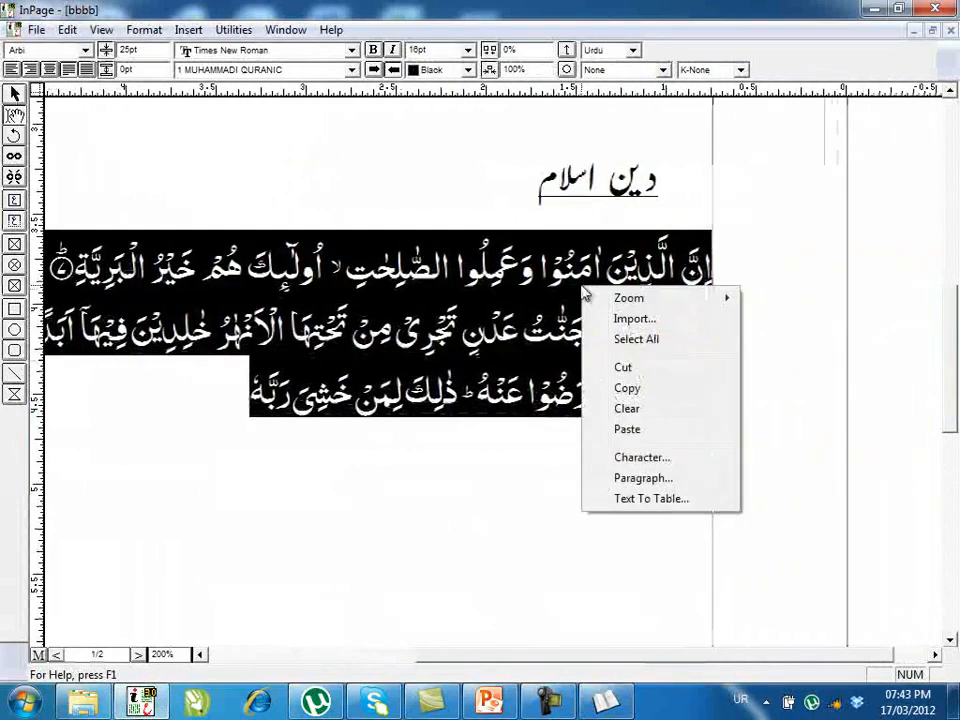
{"action": "left_click", "coordinate": [671, 433]}
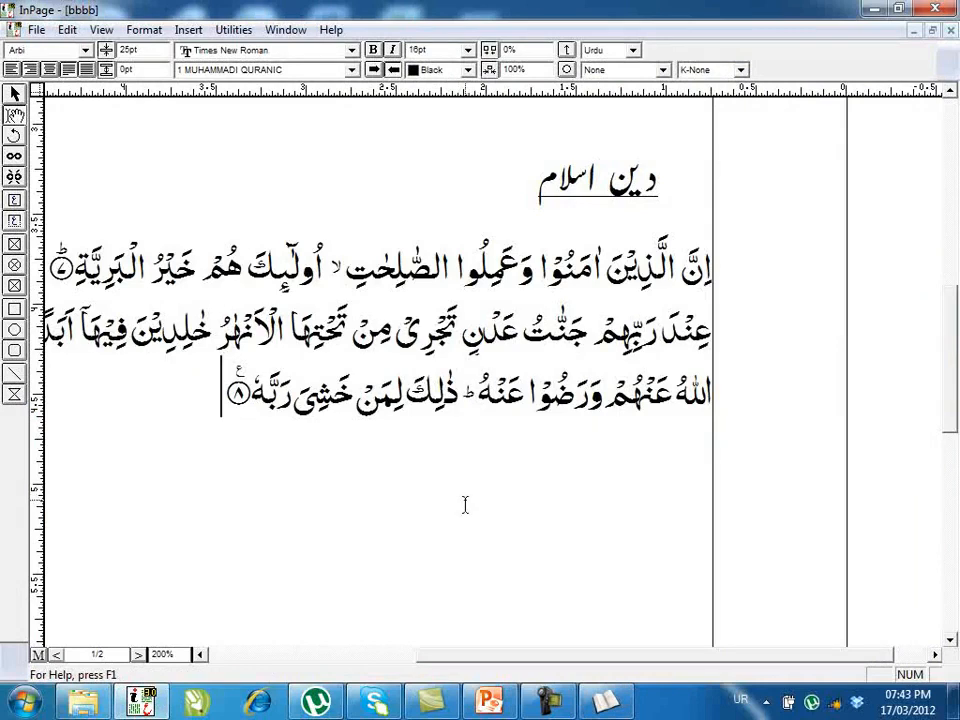
Step: Remove the aya 8 marker and final letter with its diacritic from the passage's end, and retype the letter ہ
{"action": "left_click_drag", "start_coordinate": [200, 408], "coordinate": [267, 420]}
{"action": "key", "text": "BackSpace"}
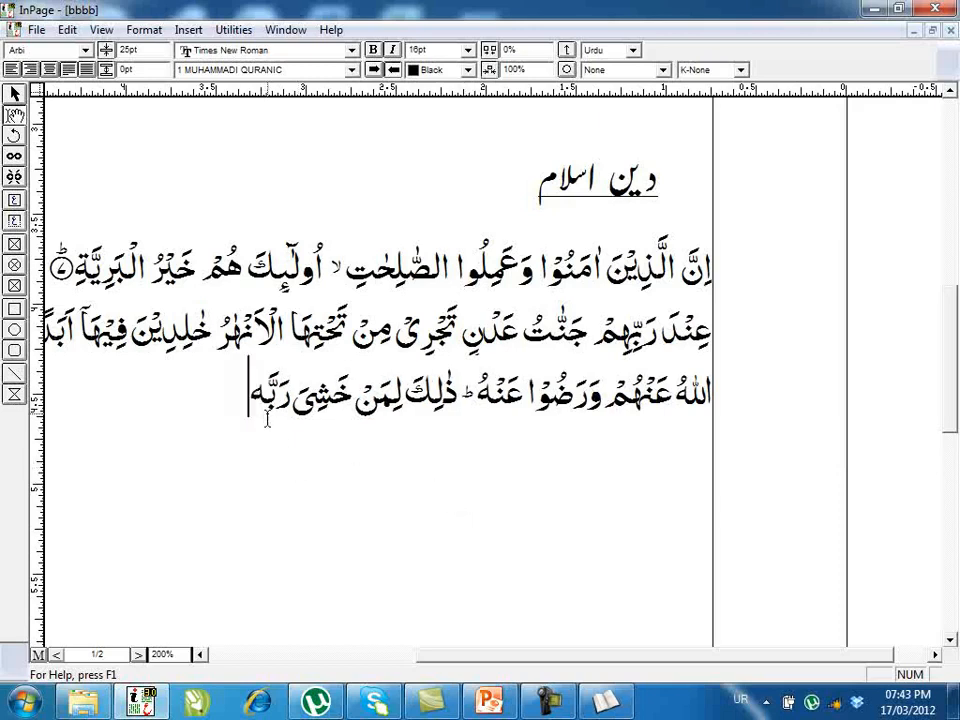
{"action": "key", "text": "BackSpace"}
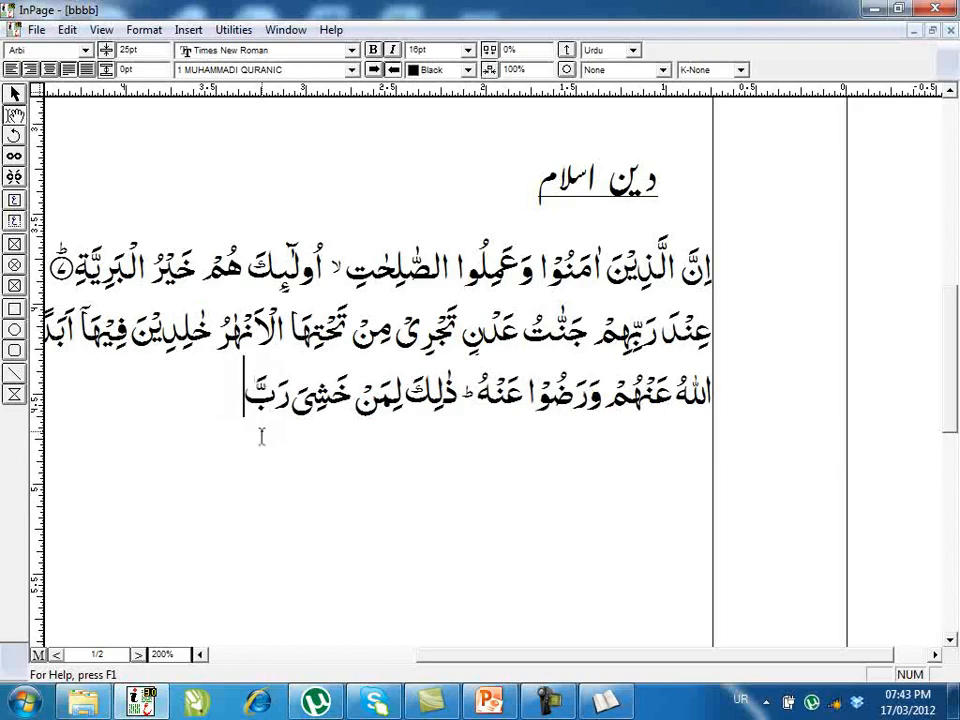
{"action": "type", "text": "ہ"}
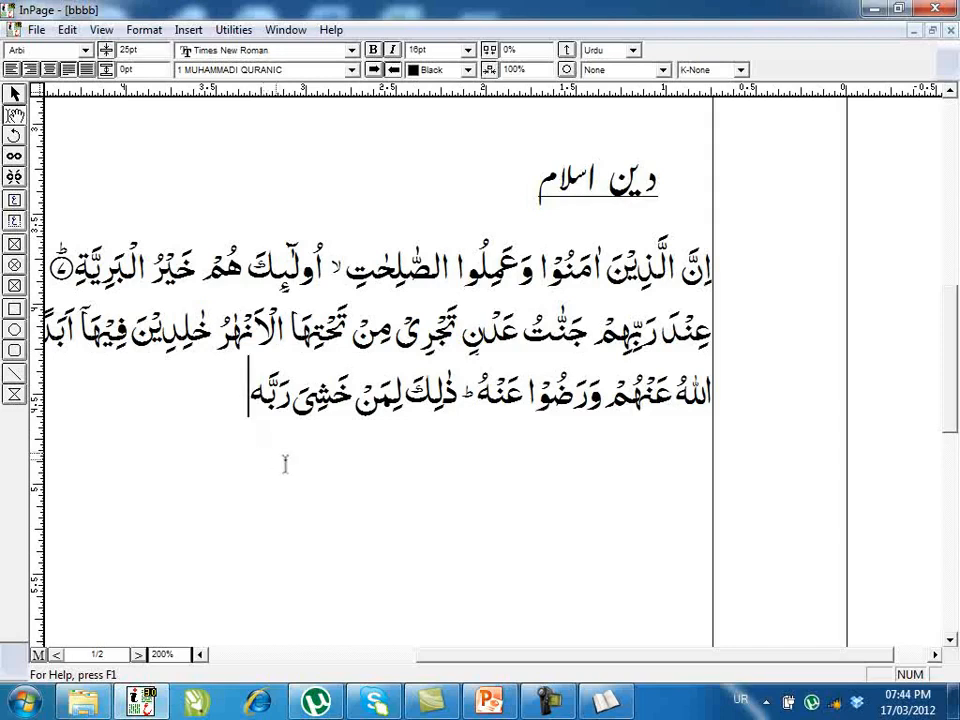
Step: Close bbbb.inp without saving and reopen it from the recent files
{"action": "left_click", "coordinate": [952, 31]}
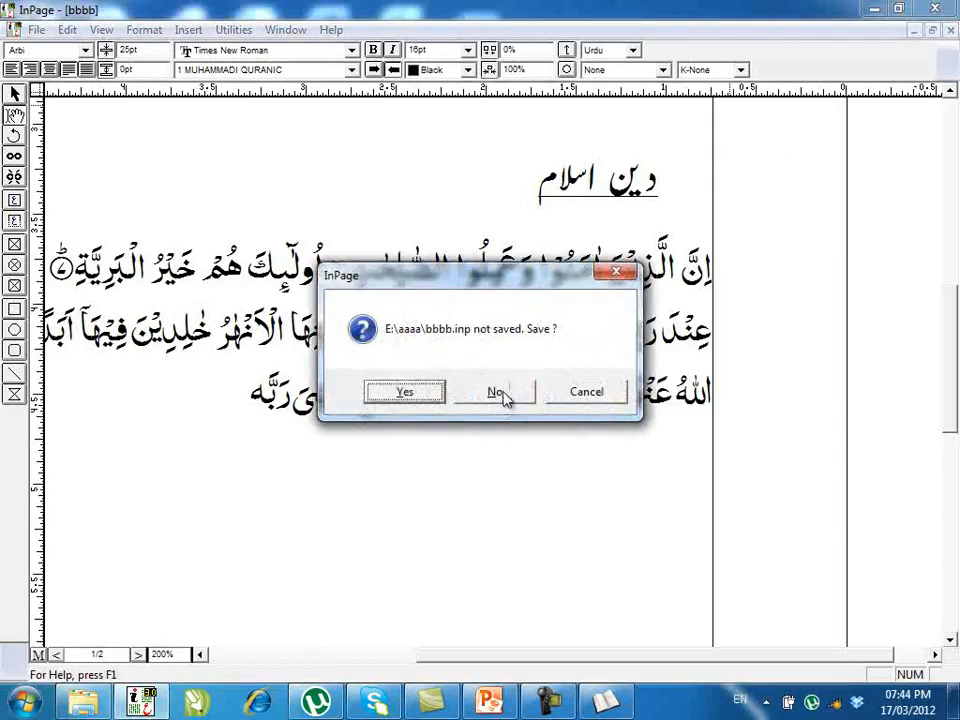
{"action": "left_click", "coordinate": [502, 398]}
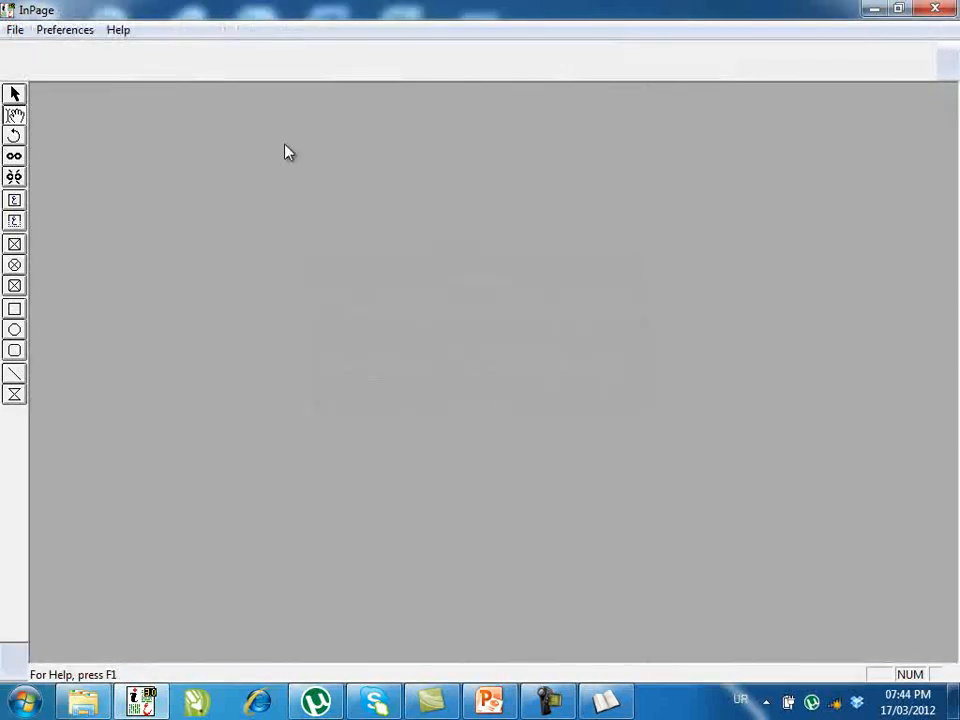
{"action": "left_click", "coordinate": [15, 30]}
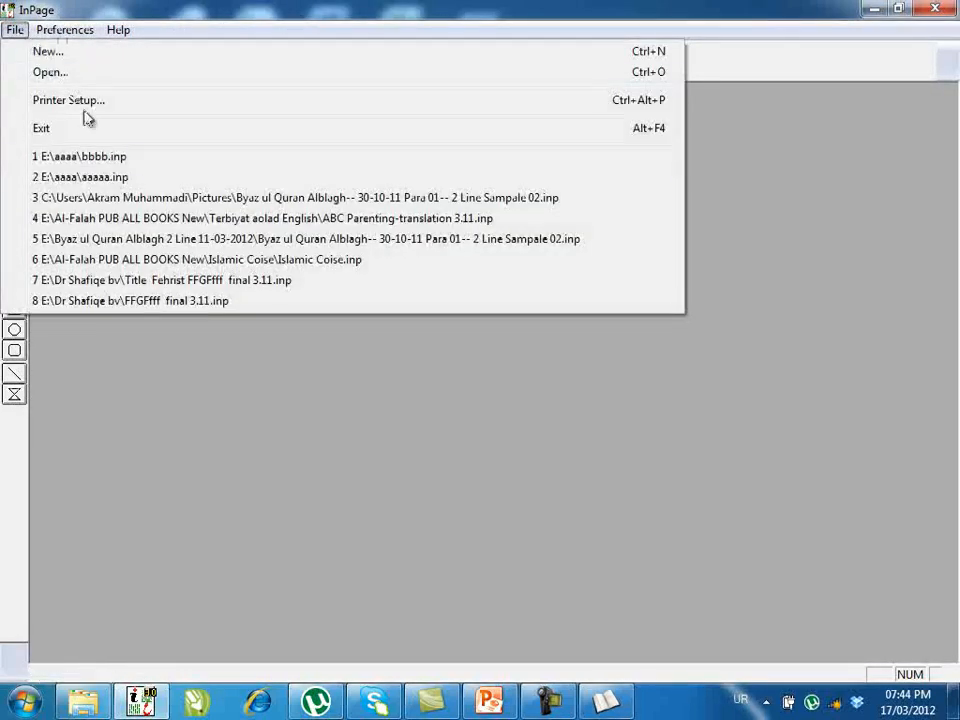
{"action": "left_click", "coordinate": [120, 158]}
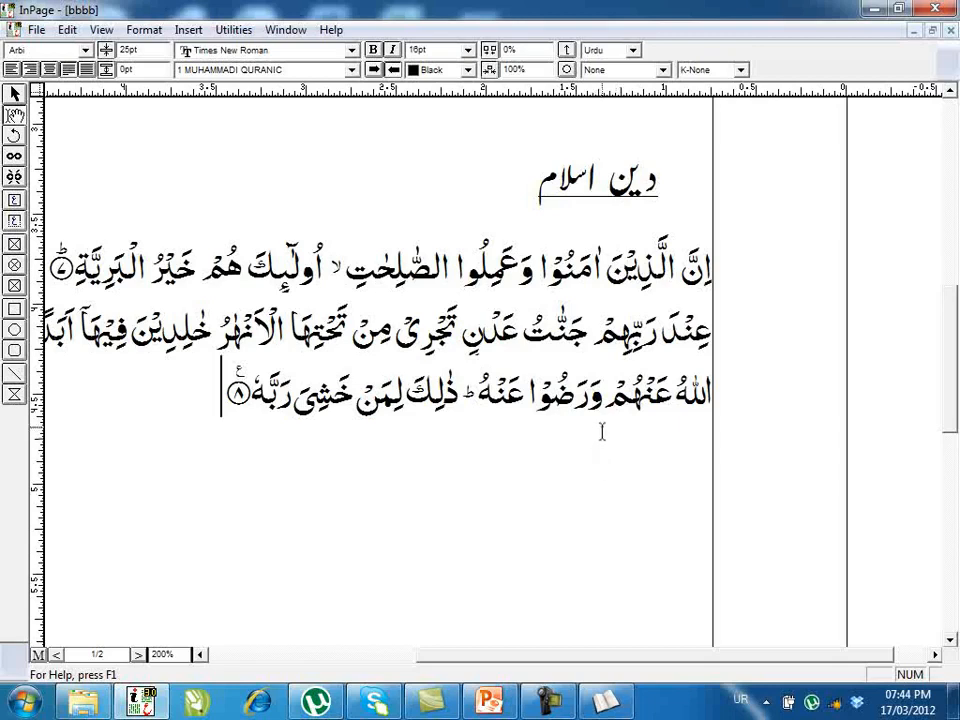
Step: Enclose the Quranic passage in ornate brackets, ﴿ before its first word and ﴾ after the aya 8 marker
{"action": "scroll", "coordinate": [590, 420], "scroll_direction": "up", "scroll_amount": 5}
{"action": "scroll", "coordinate": [572, 411], "scroll_direction": "down", "scroll_amount": 3}
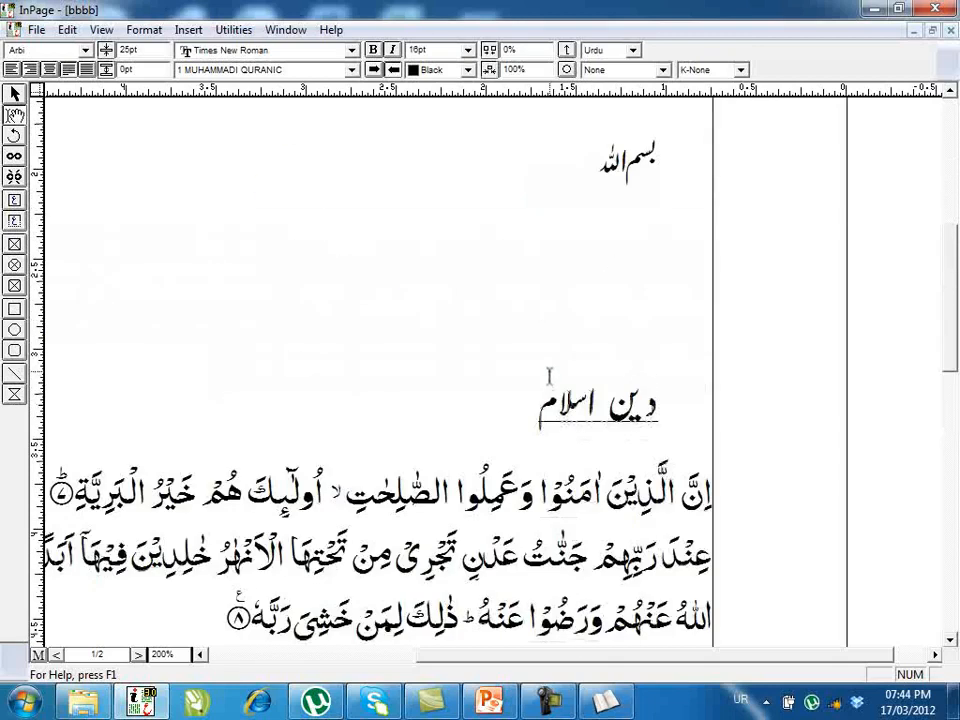
{"action": "scroll", "coordinate": [549, 380], "scroll_direction": "up", "scroll_amount": 2}
{"action": "scroll", "coordinate": [508, 400], "scroll_direction": "down", "scroll_amount": 3}
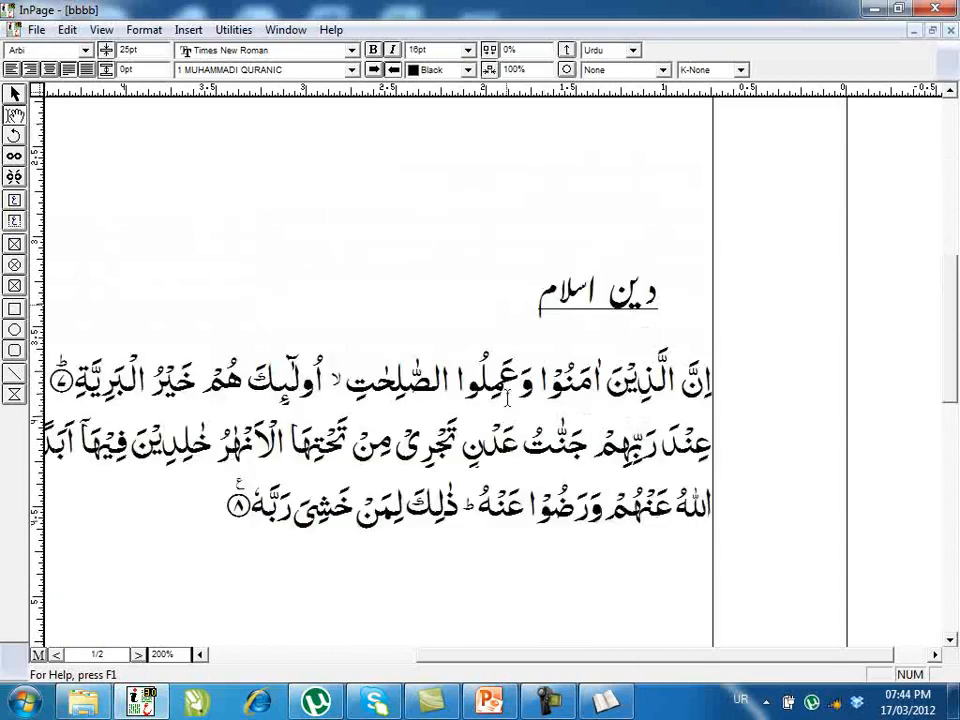
{"action": "scroll", "coordinate": [506, 403], "scroll_direction": "down", "scroll_amount": 3}
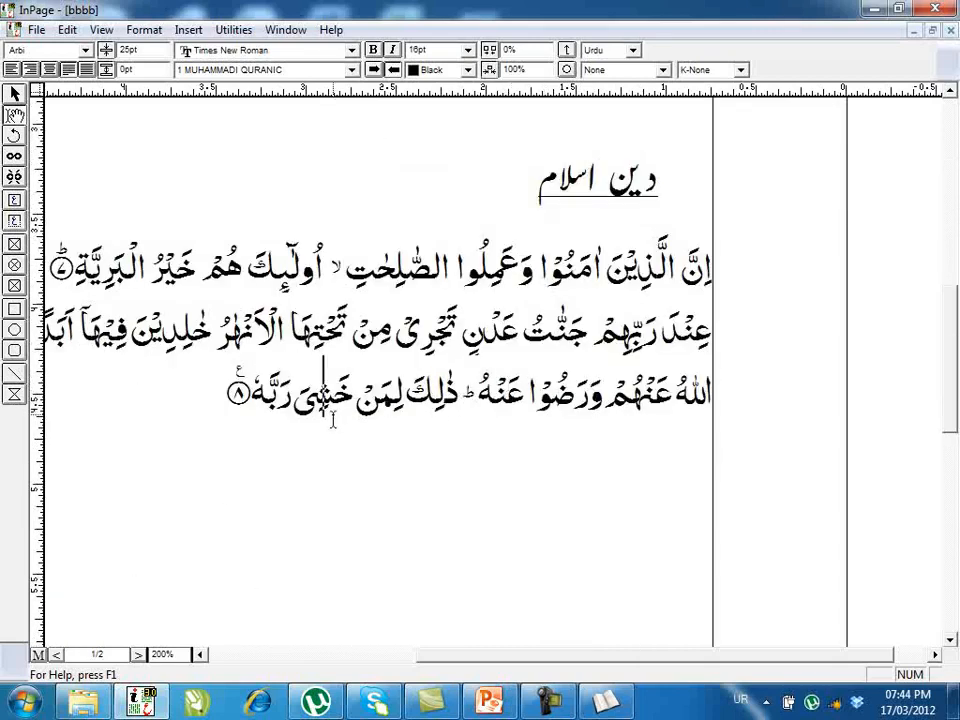
{"action": "key", "text": "End"}
{"action": "key", "text": "Return"}
{"action": "left_click", "coordinate": [556, 262]}
{"action": "key", "text": "Home"}
{"action": "type", "text": "﴿"}
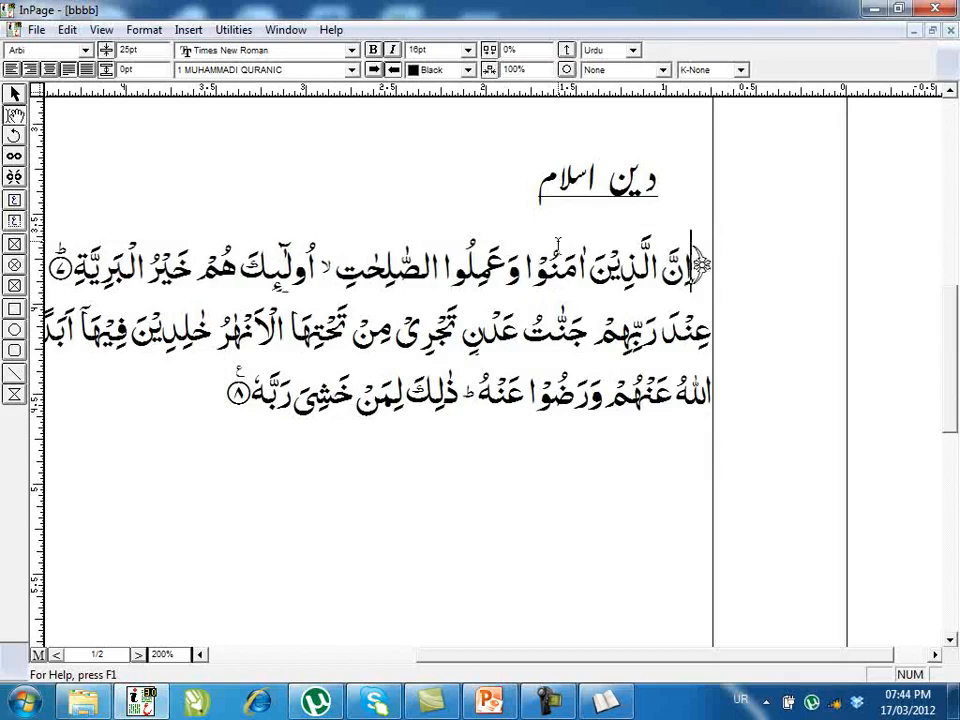
{"action": "left_click", "coordinate": [156, 400]}
{"action": "type", "text": "﴾"}
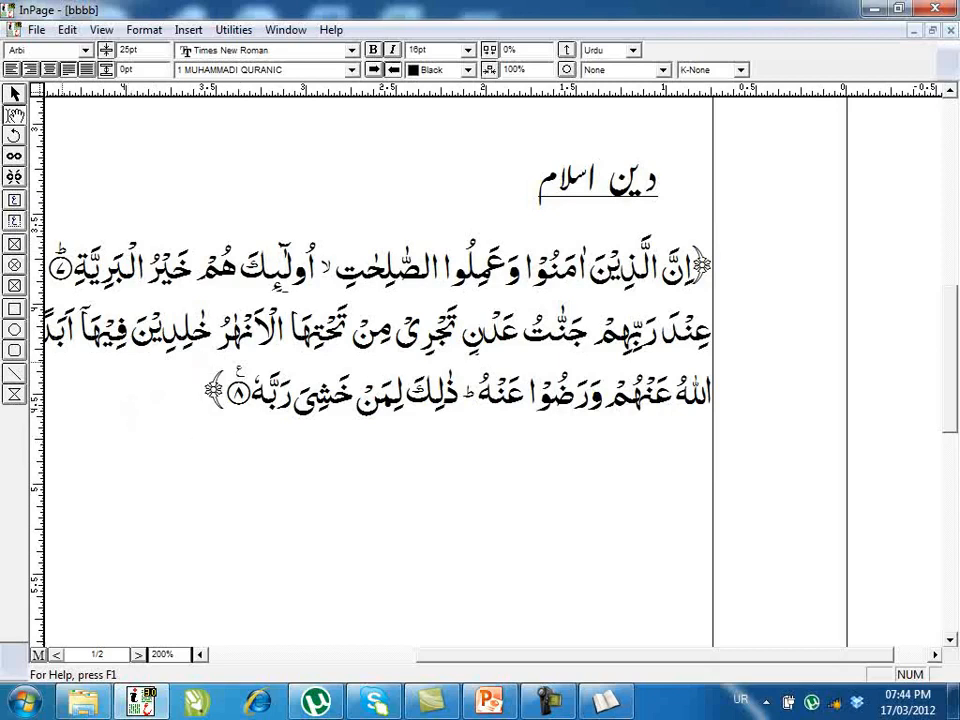
Step: Start a new paragraph below the bracketed passage in the Normal style
{"action": "key", "text": "Return"}
{"action": "key", "text": "ctrl+shift+n"}
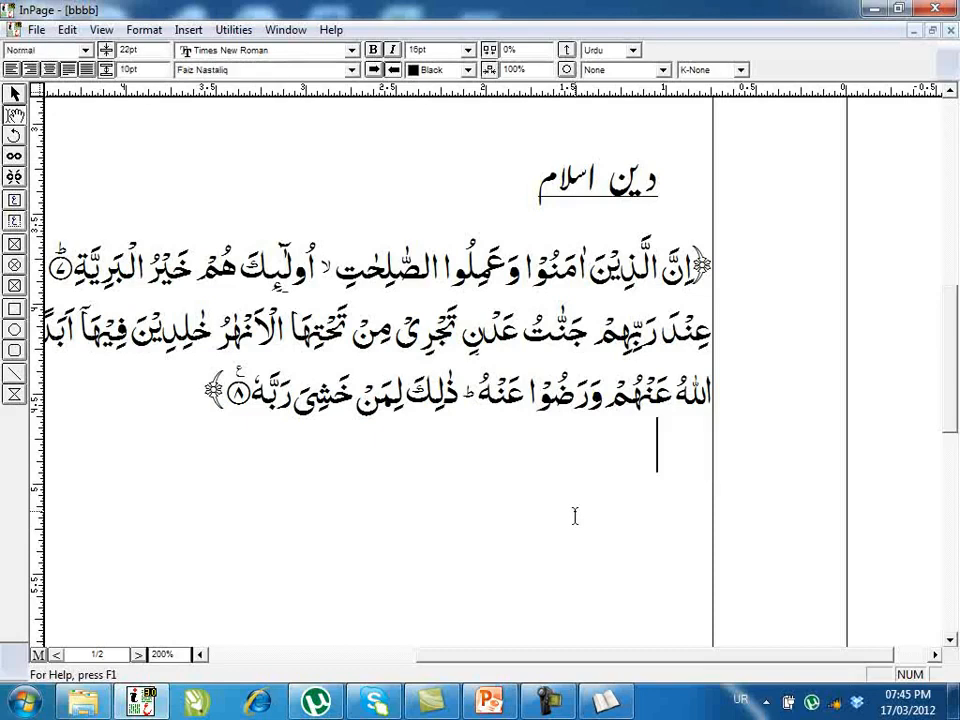